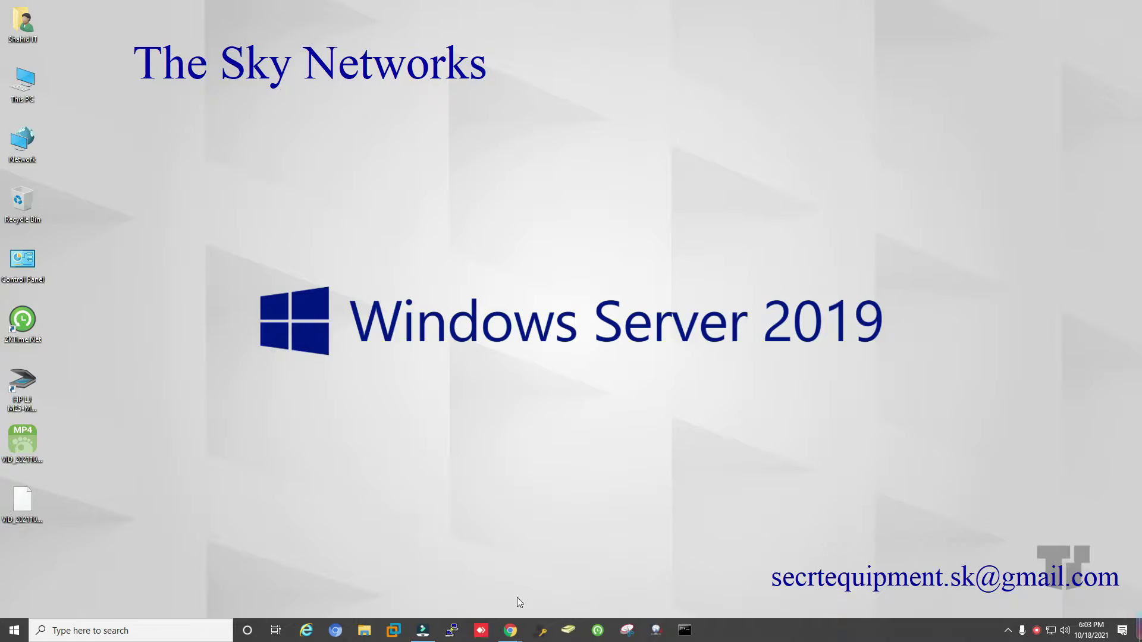
# - Switch to the VMware ESXi browser window and show the Windows Server 2019 virtual machine console in full screen
pyautogui.moveTo(510, 629)
pyautogui.click(562, 586)
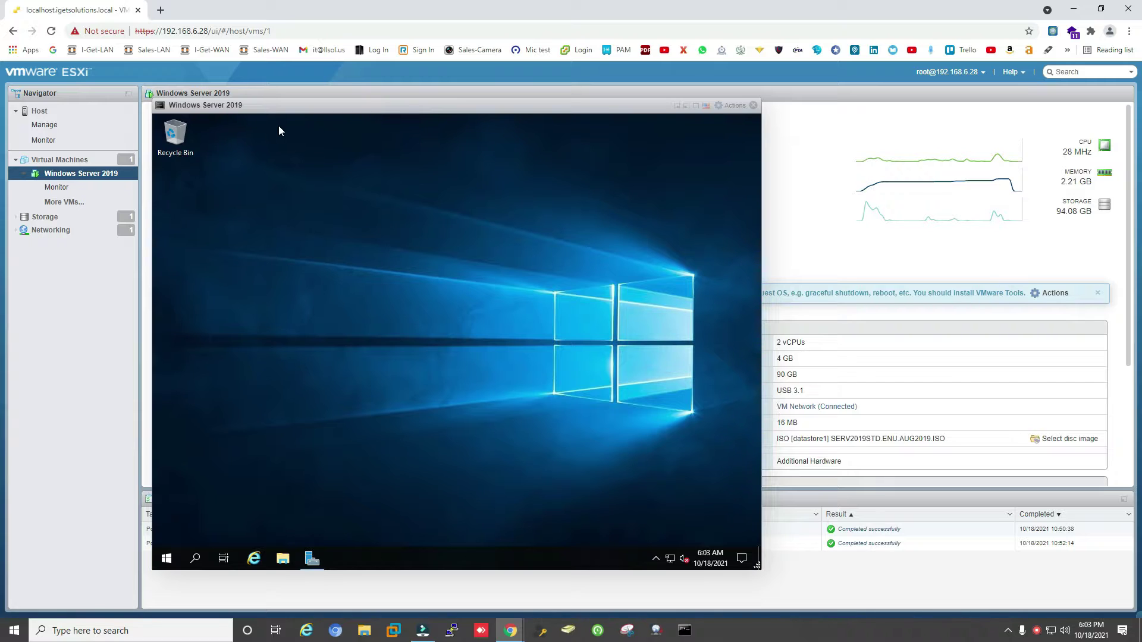
pyautogui.click(695, 106)
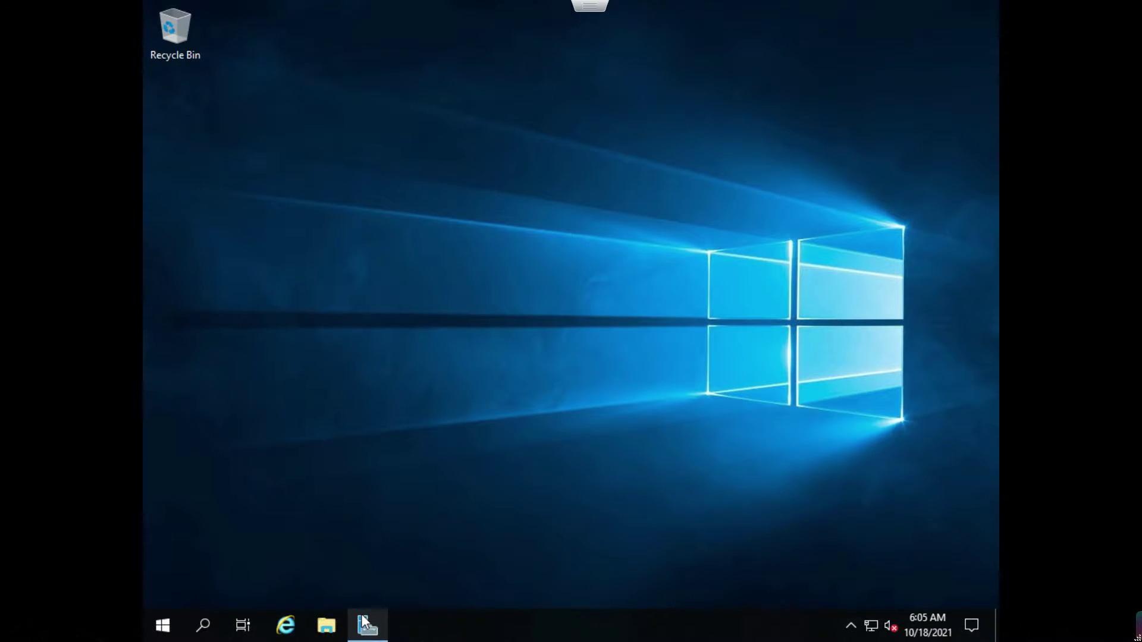
pyautogui.click(361, 616)
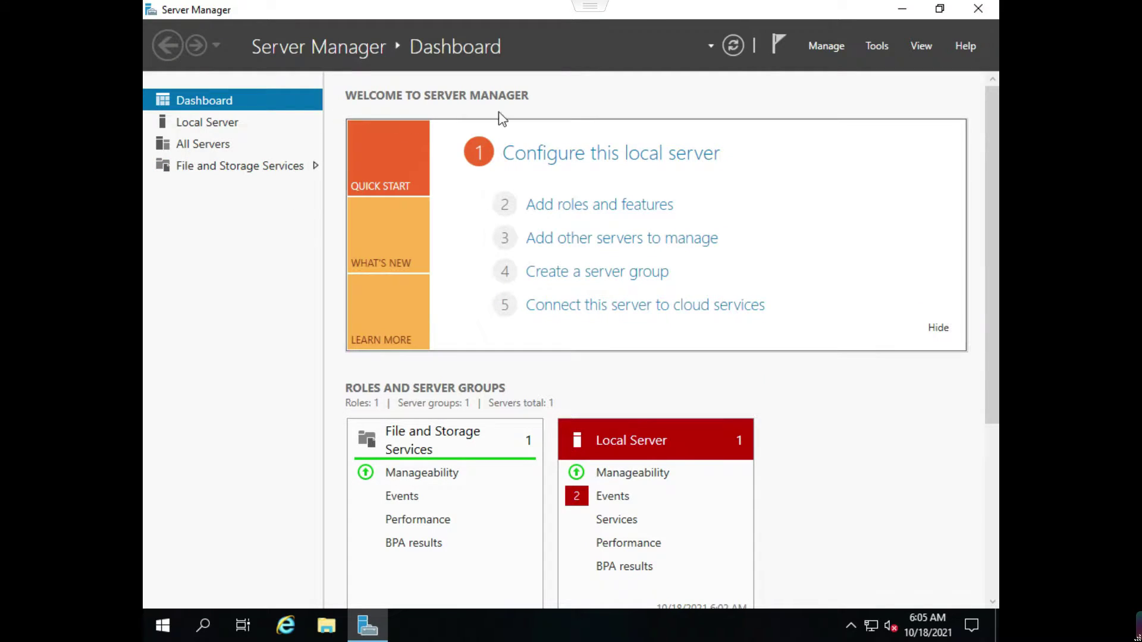
pyautogui.click(902, 8)
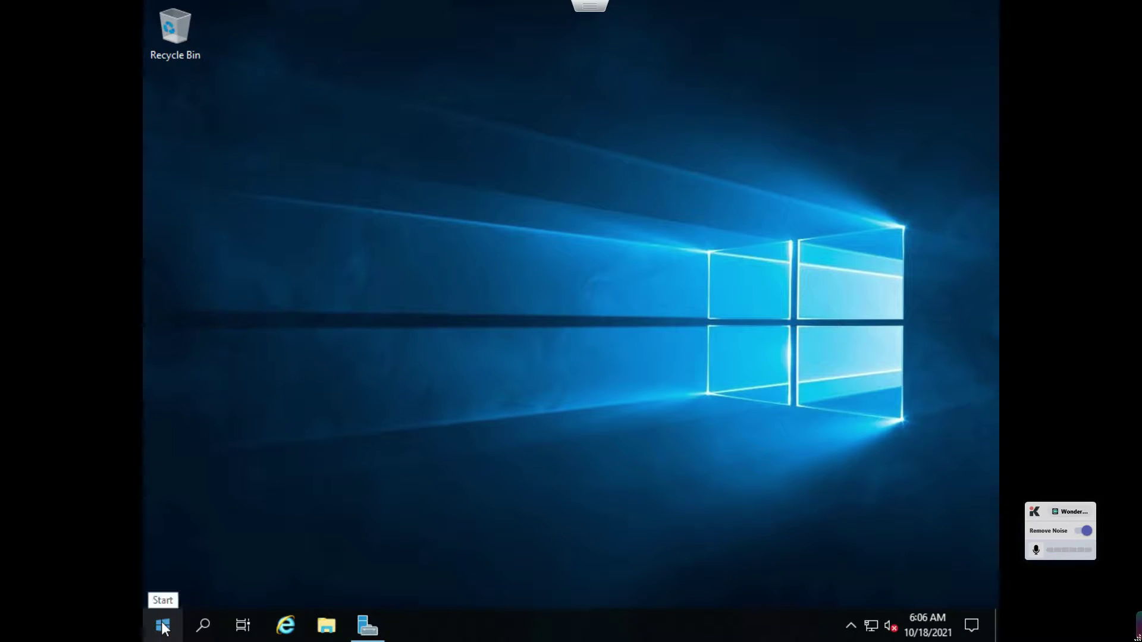
pyautogui.click(370, 624)
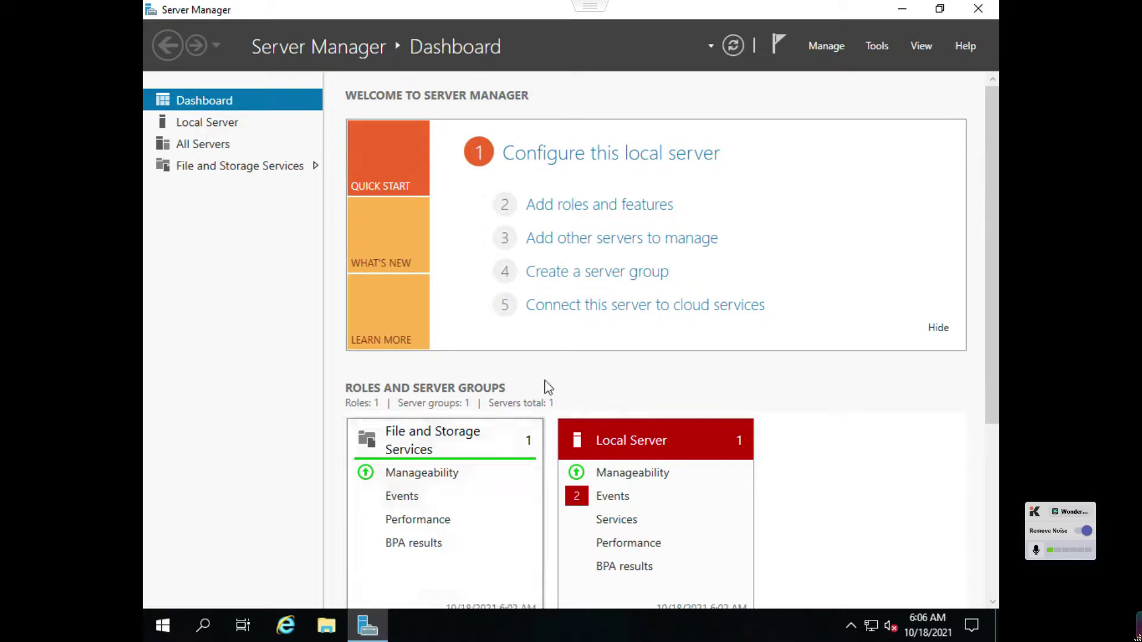
pyautogui.click(979, 12)
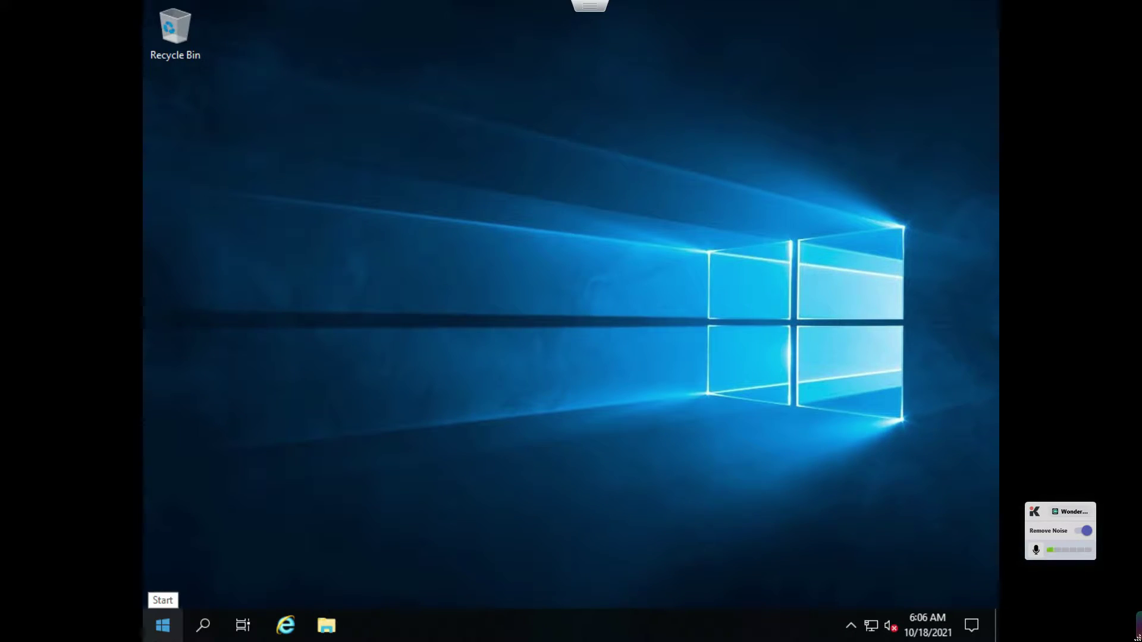
# - Launch Server Manager and review the Local Server properties, ending back on the Dashboard
pyautogui.click(159, 625)
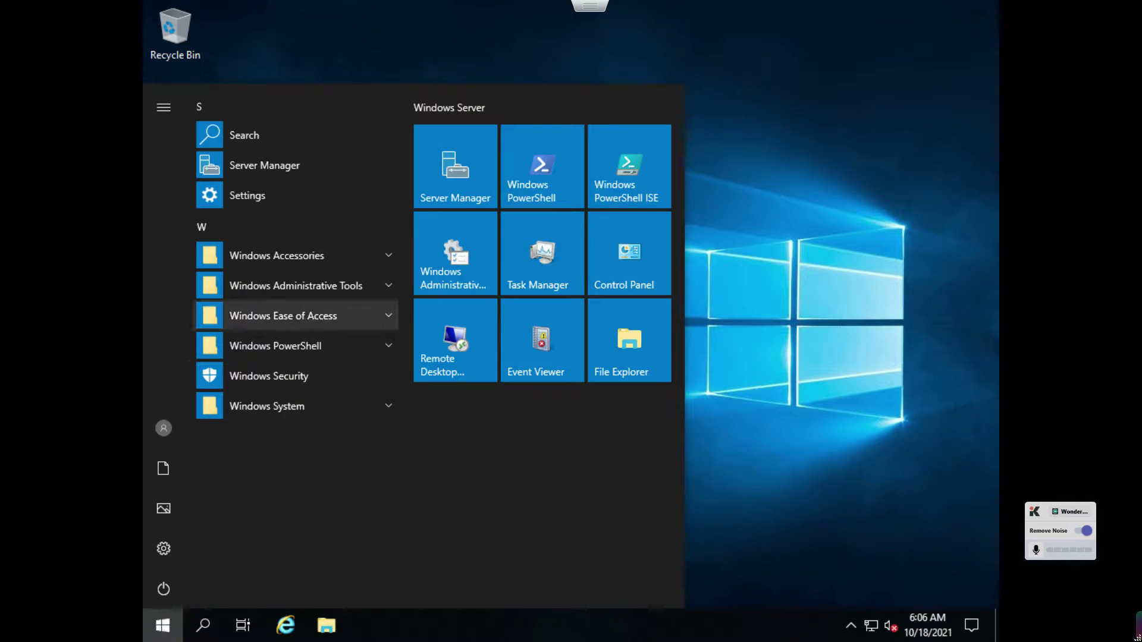
pyautogui.click(290, 169)
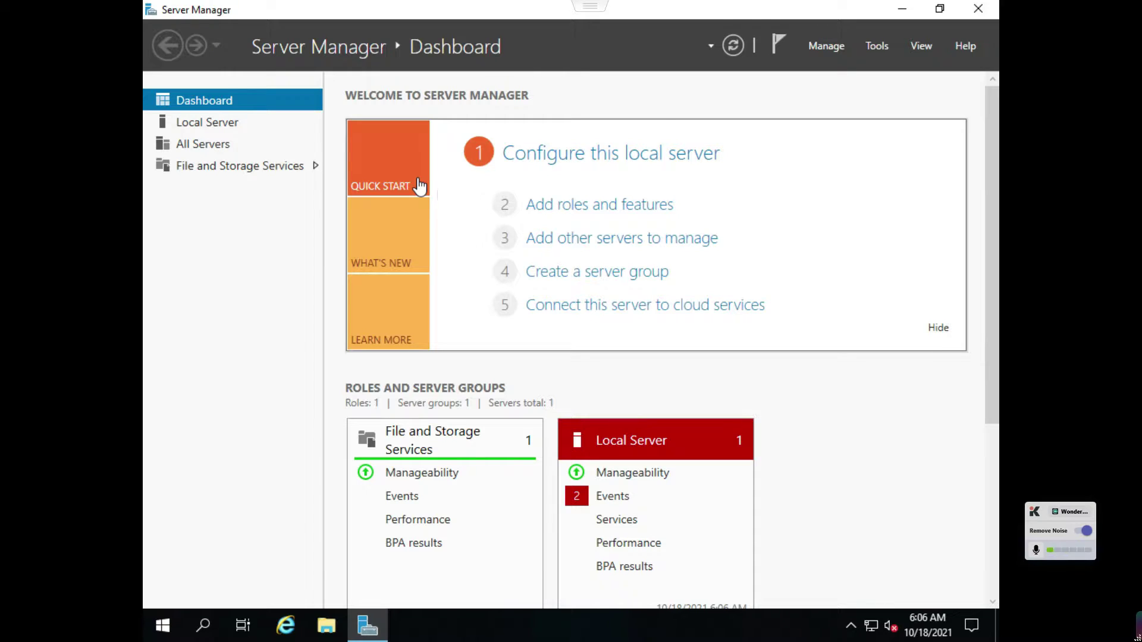
pyautogui.click(216, 128)
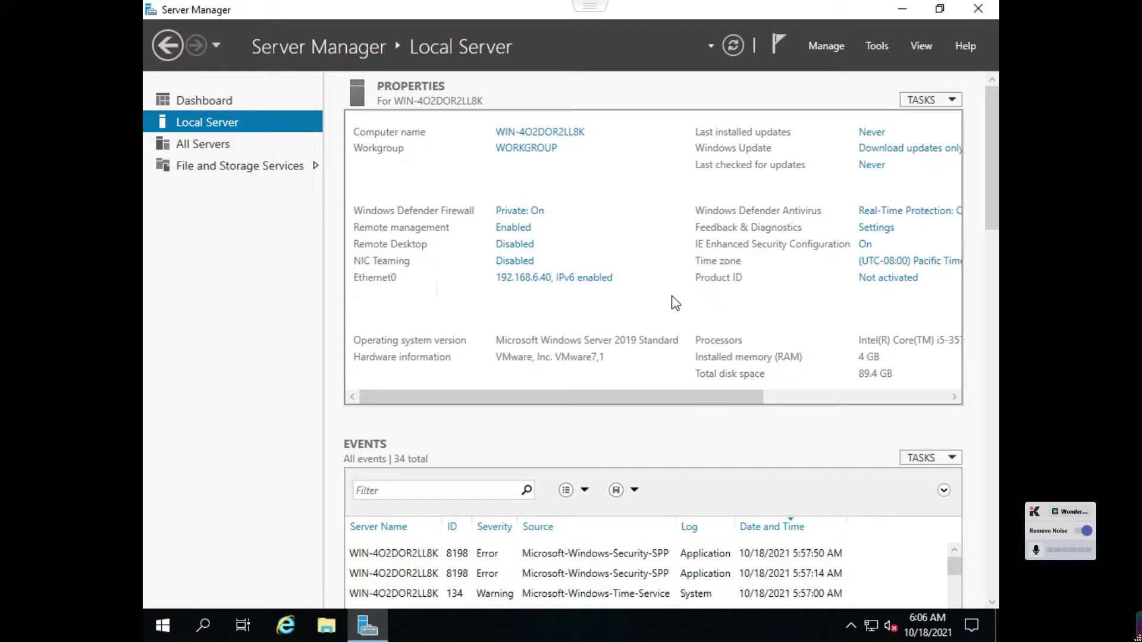
pyautogui.moveTo(727, 397)
pyautogui.mouseDown()
pyautogui.moveTo(849, 408)
pyautogui.moveTo(735, 398)
pyautogui.mouseUp()
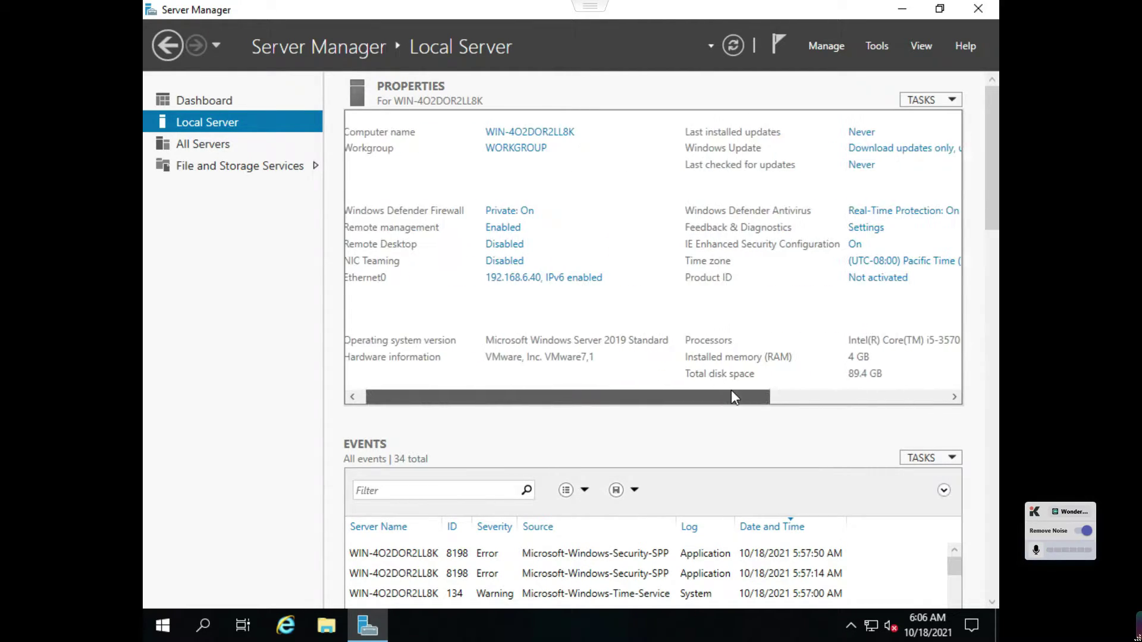
pyautogui.click(199, 102)
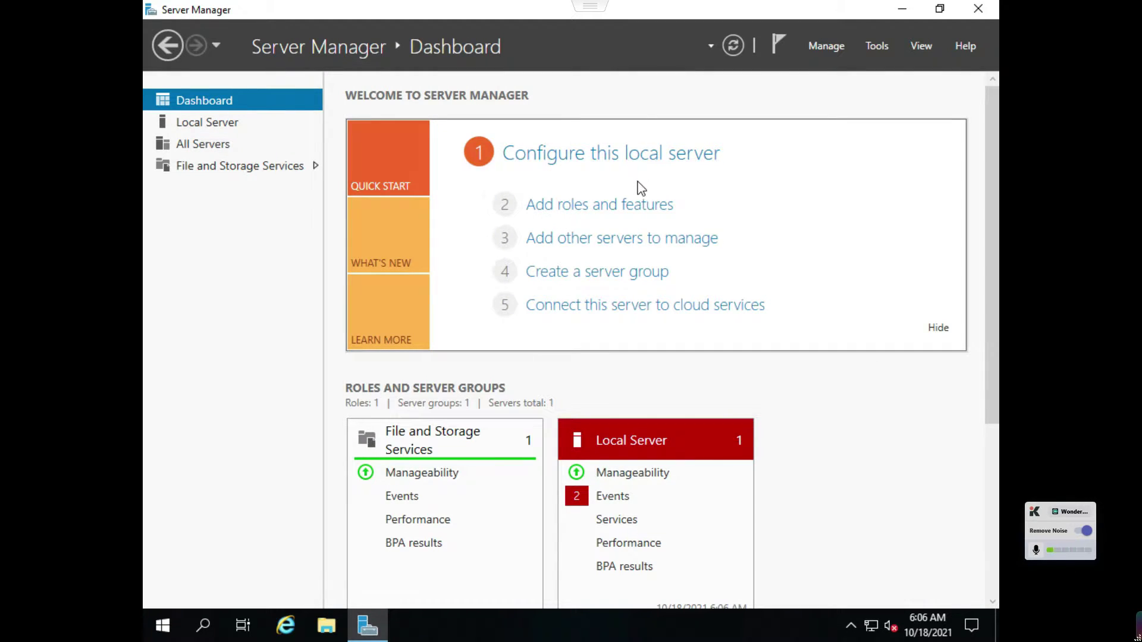
# - Start adding roles and features with a role-based or feature-based installation on server WIN-4O2DOR2LL8K from the server pool
pyautogui.click(838, 51)
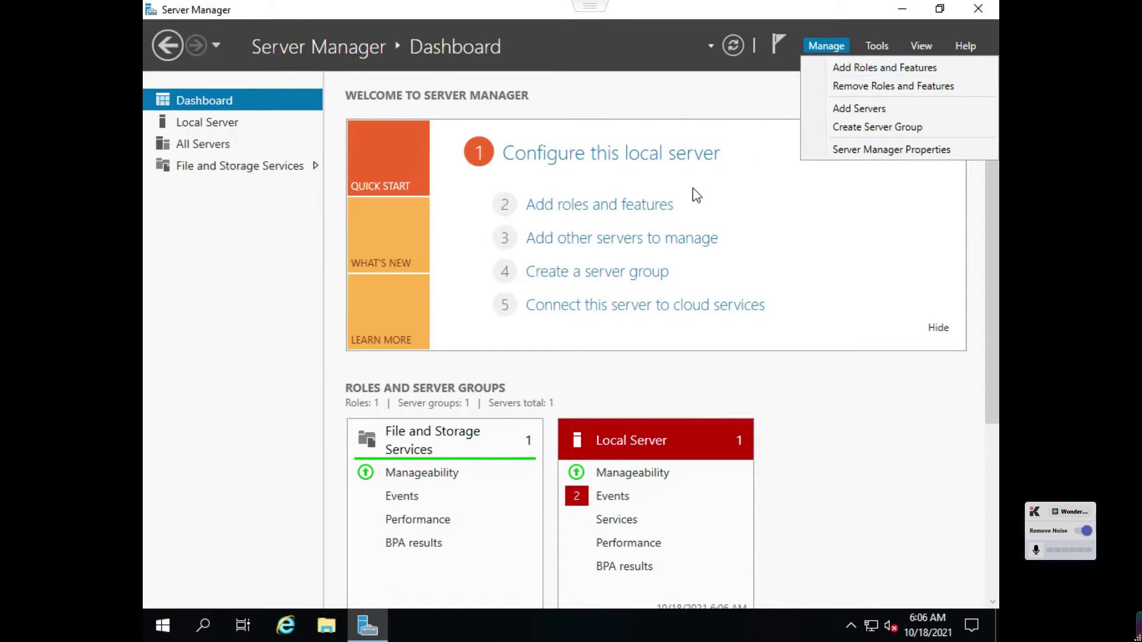
pyautogui.click(654, 207)
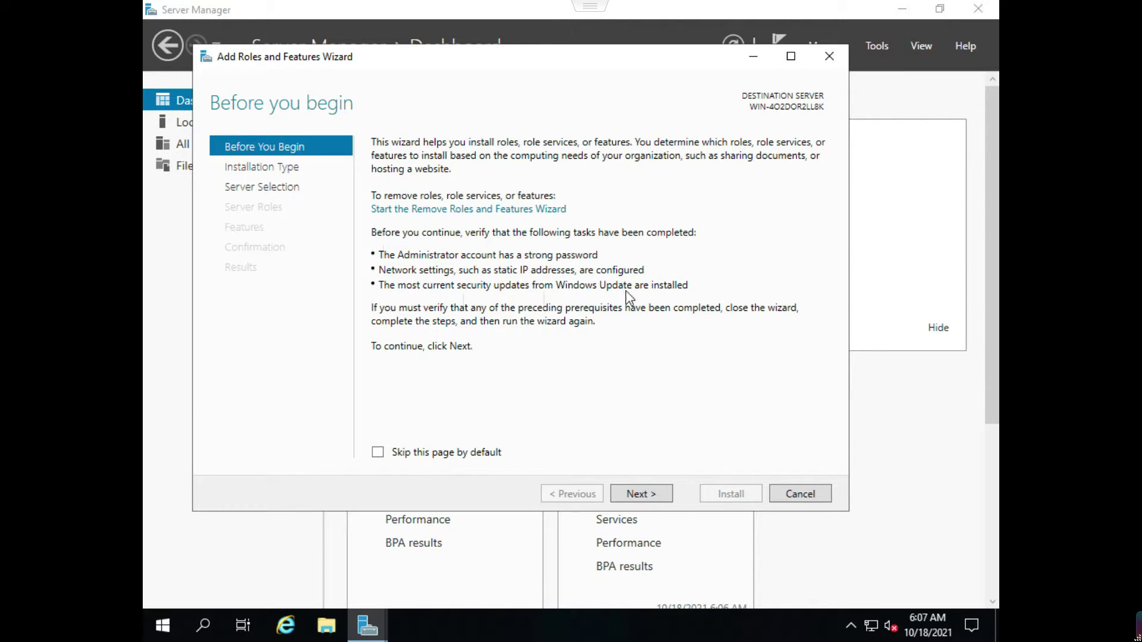
pyautogui.click(647, 500)
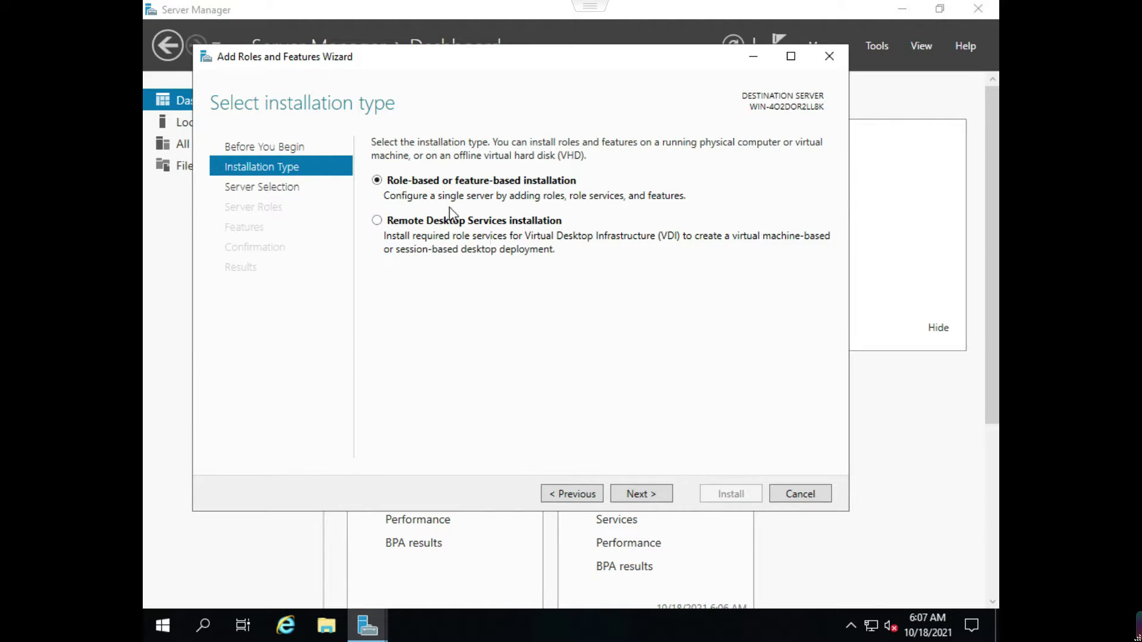
pyautogui.click(641, 495)
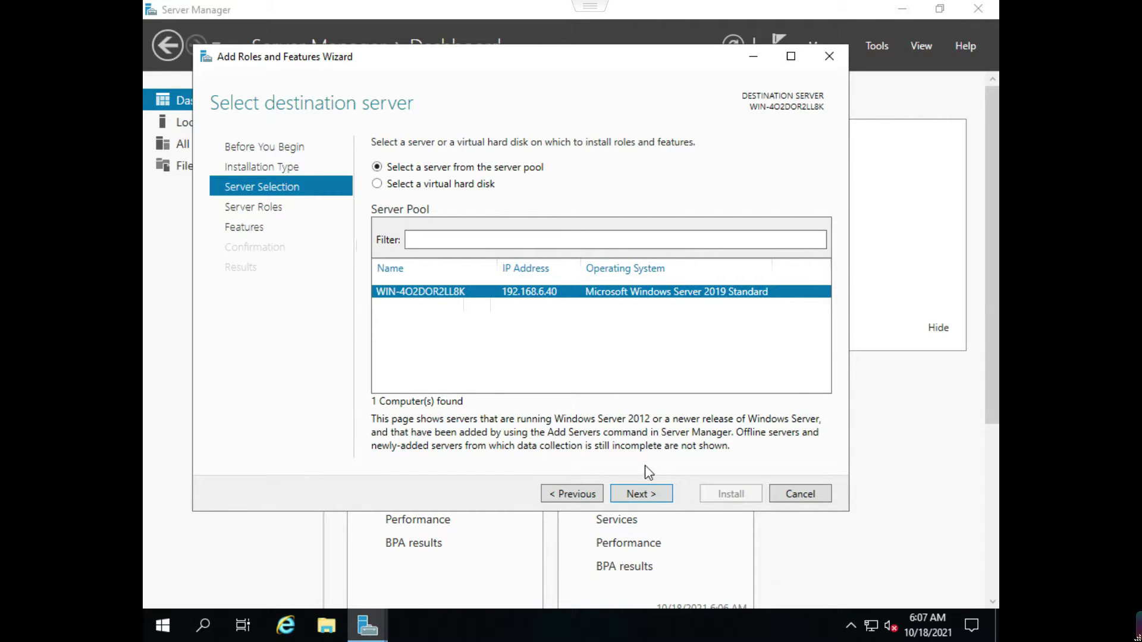
pyautogui.click(639, 494)
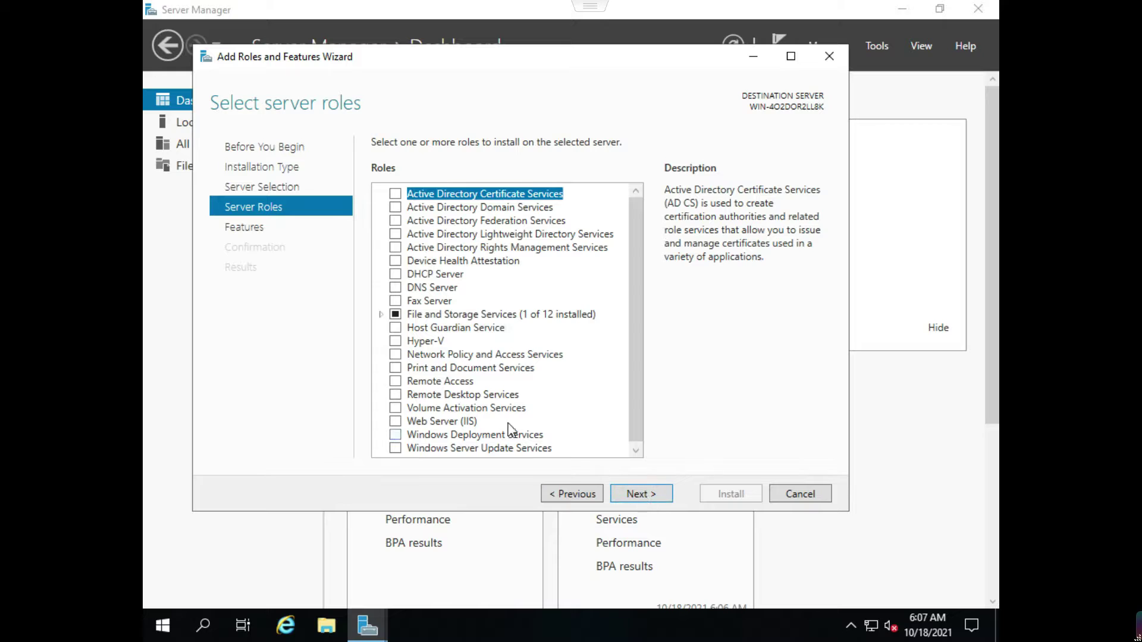
# - Select the Active Directory Domain Services role with its required features and management tools, keep the default features, and start the installation
pyautogui.click(395, 207)
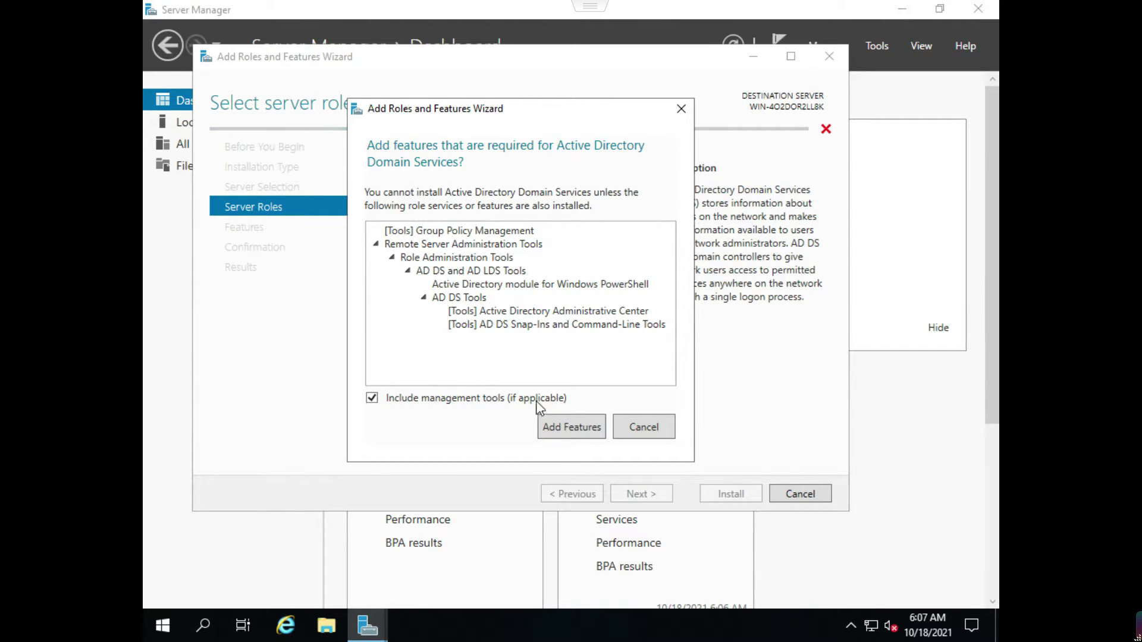
pyautogui.click(570, 426)
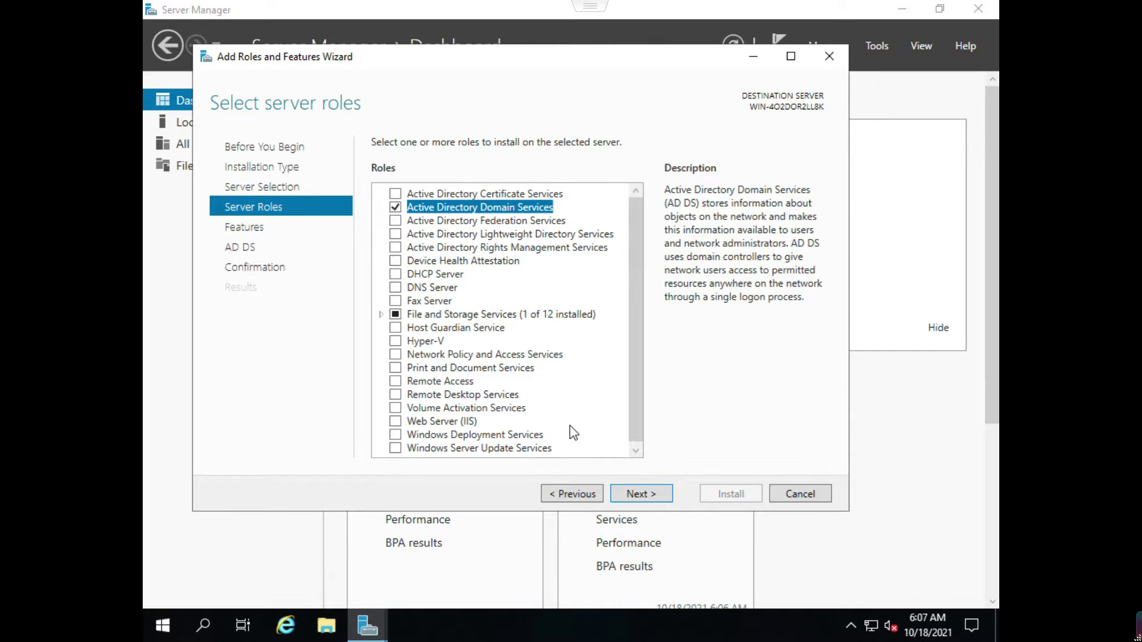
pyautogui.click(648, 496)
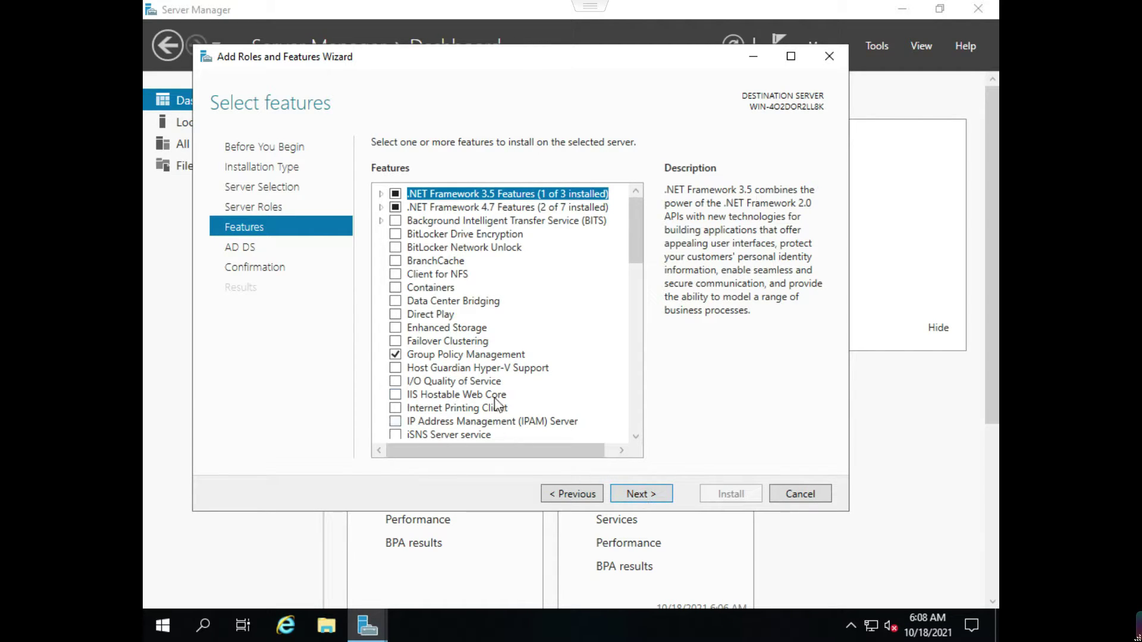
pyautogui.click(632, 496)
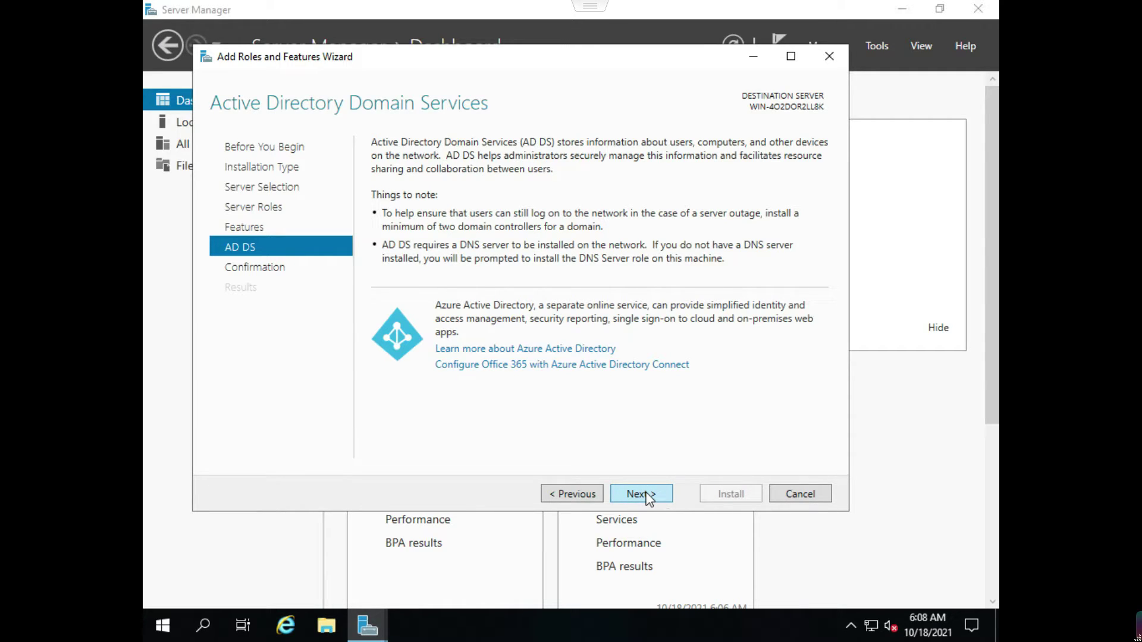
pyautogui.click(649, 499)
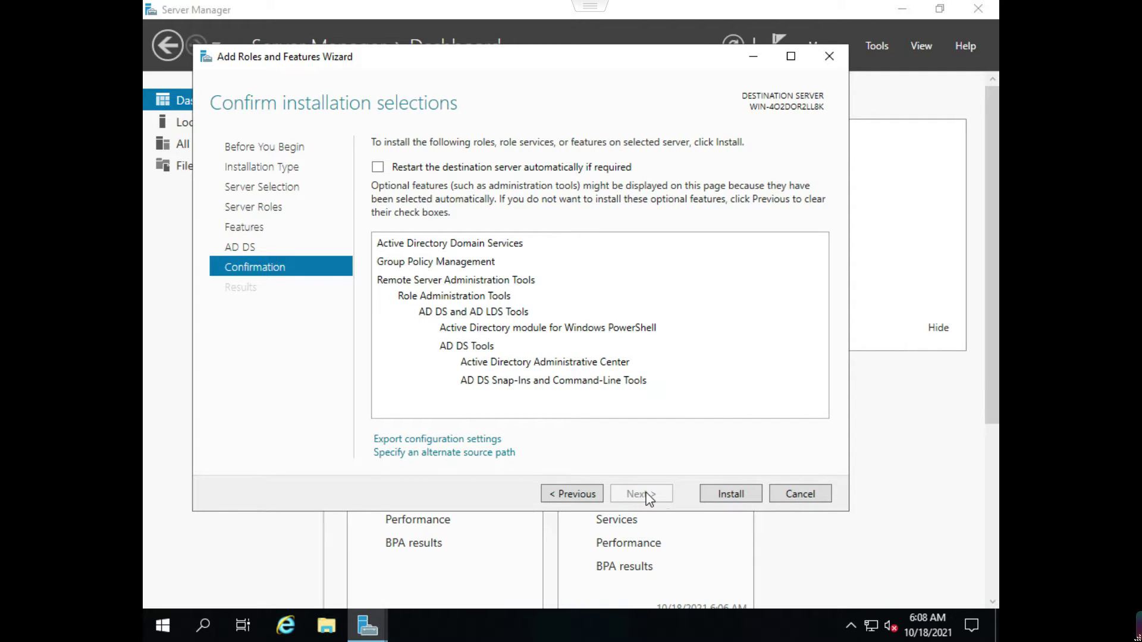
pyautogui.click(755, 496)
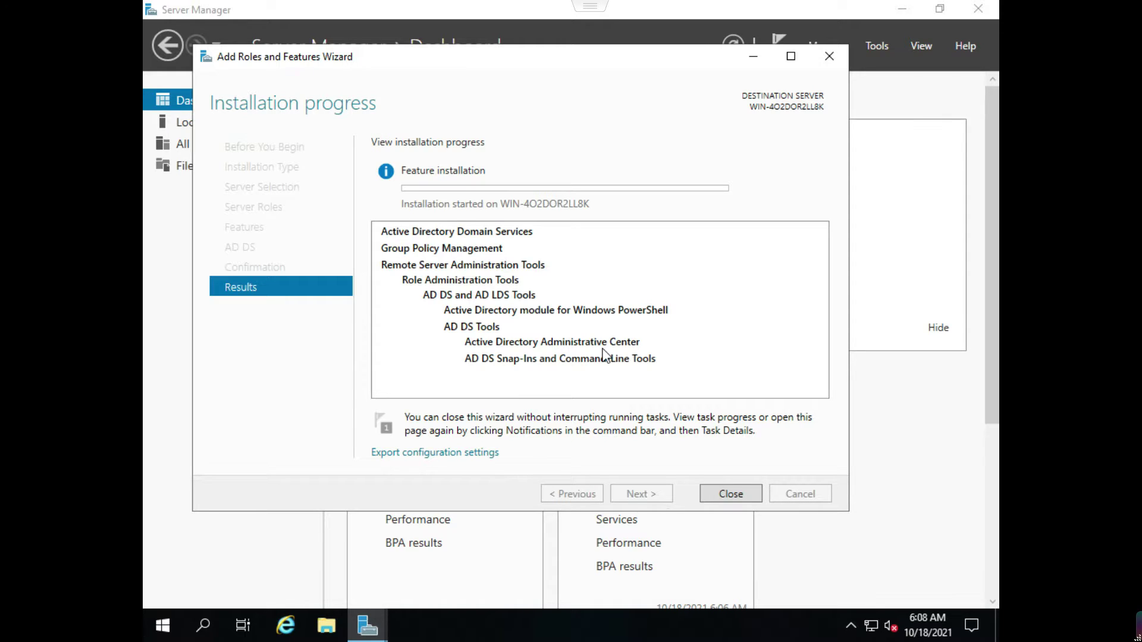
# - Exit and restore the virtual machine's full-screen console, and close the Add Roles and Features Wizard
pyautogui.press('Escape')
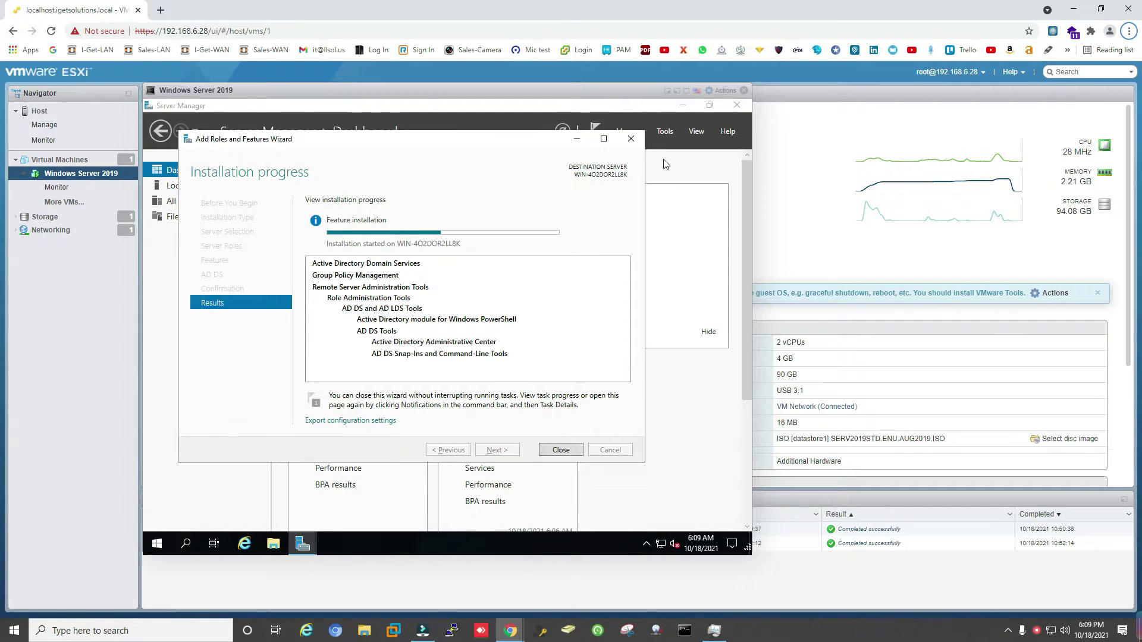
pyautogui.click(687, 90)
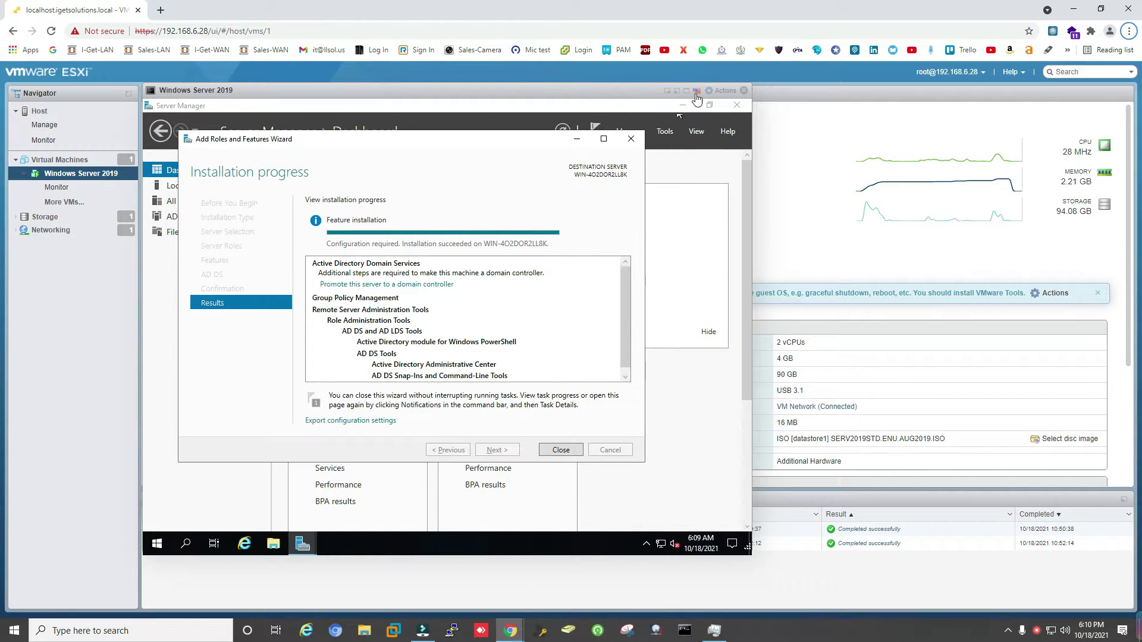
pyautogui.click(685, 92)
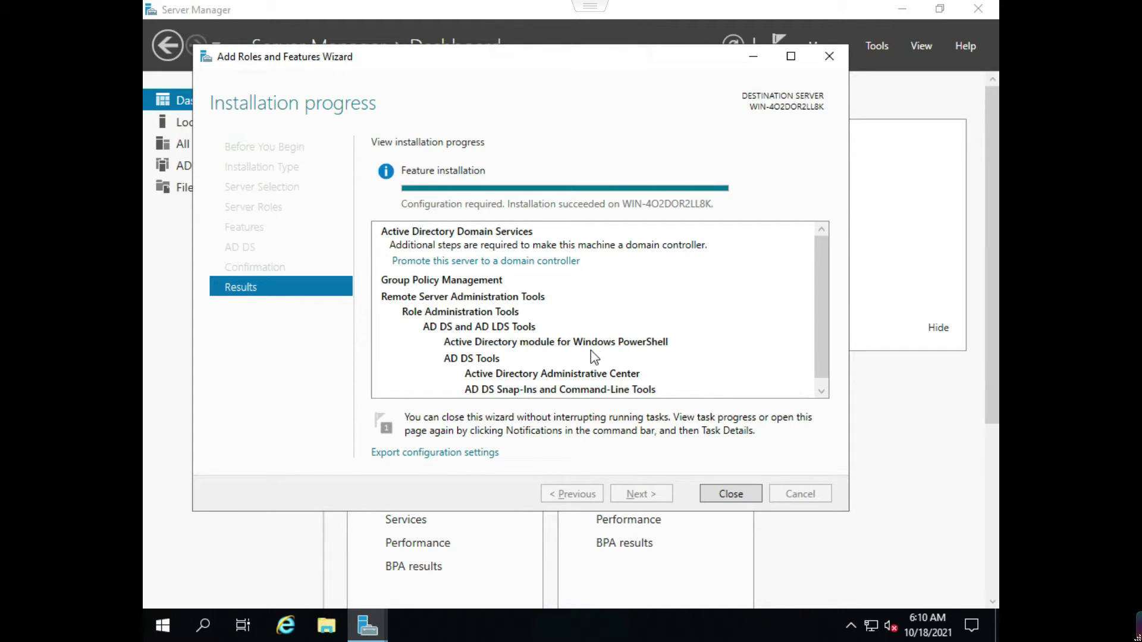
pyautogui.click(737, 494)
# - Examine the AD DS and server tiles on the Dashboard, the post-deployment notifications and the available Active Directory tools
pyautogui.scroll(-1, 640, 392)
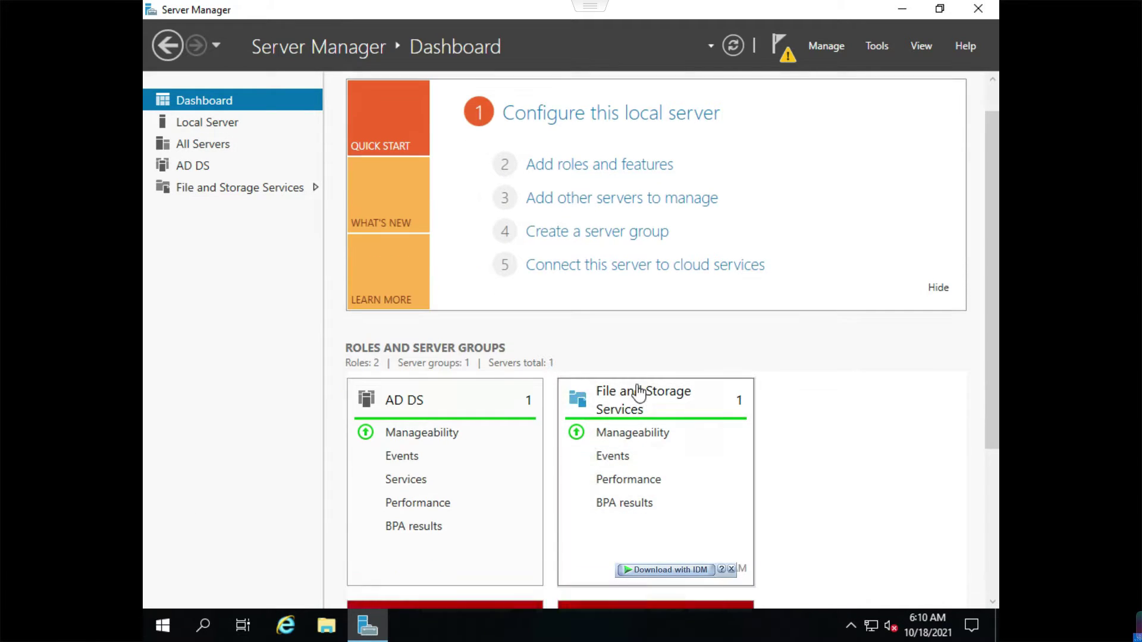
pyautogui.scroll(-3, 622, 397)
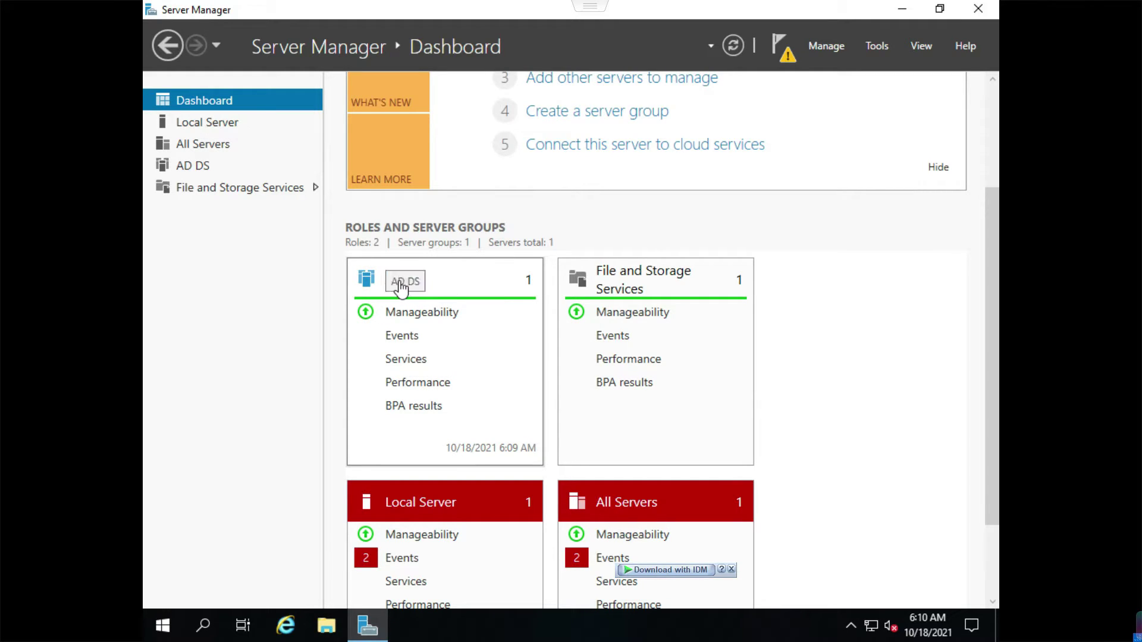
pyautogui.scroll(2, 642, 260)
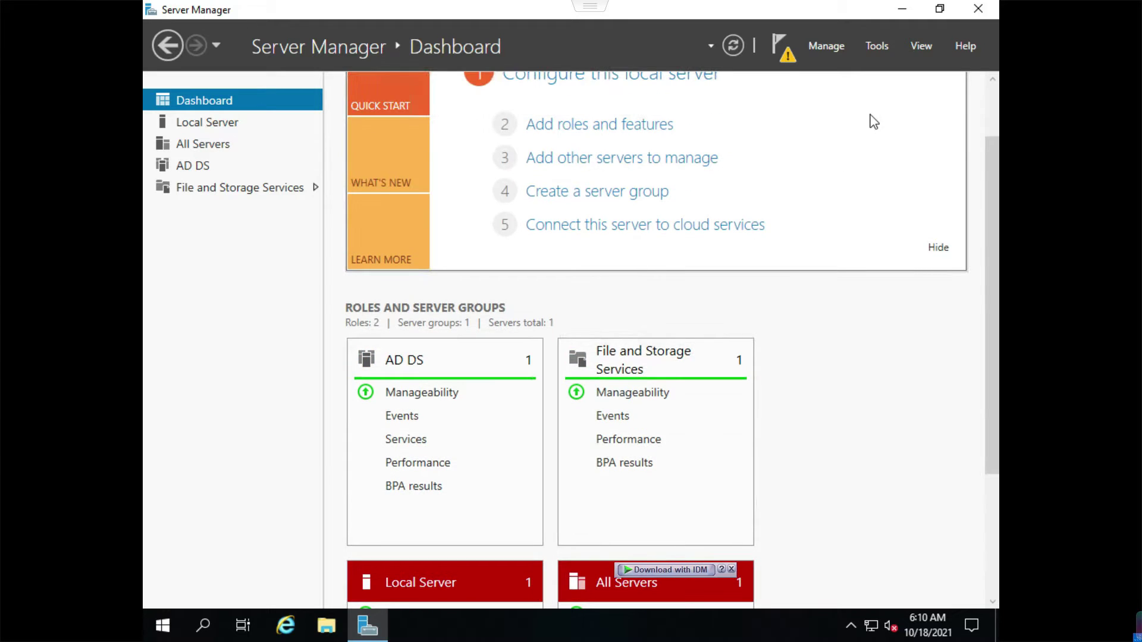
pyautogui.click(783, 55)
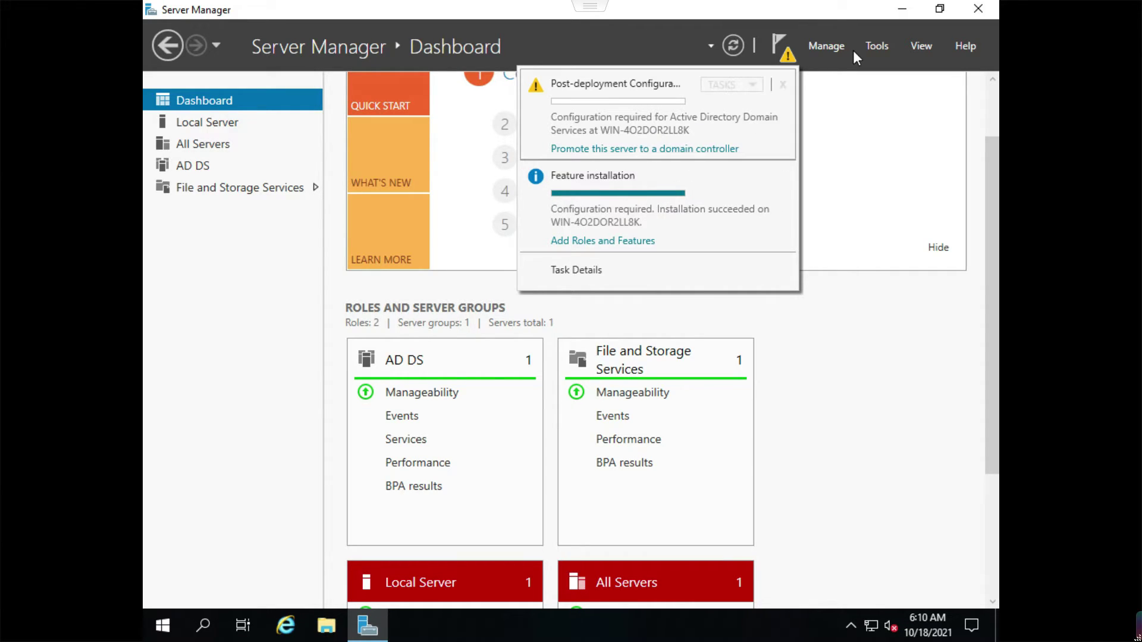
pyautogui.click(276, 310)
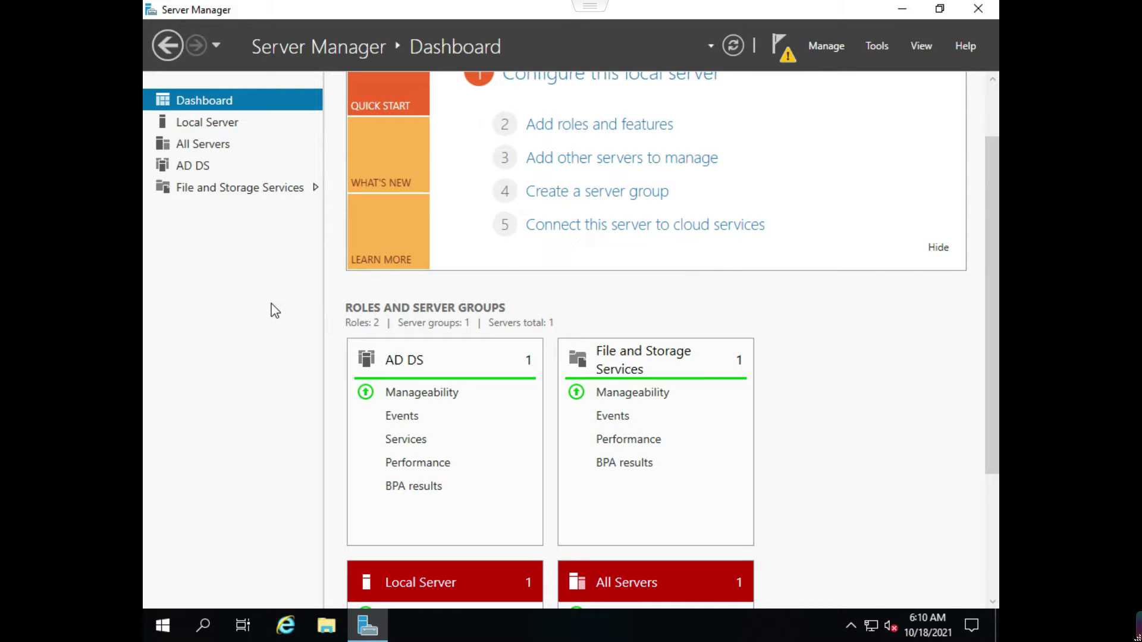
pyautogui.click(884, 48)
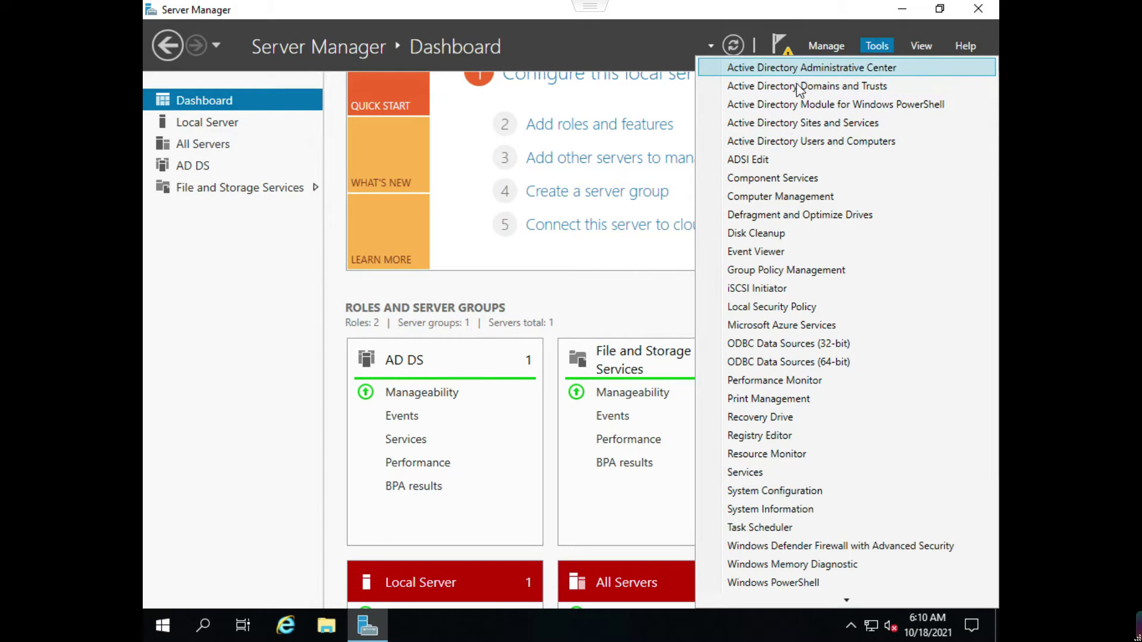
pyautogui.click(672, 305)
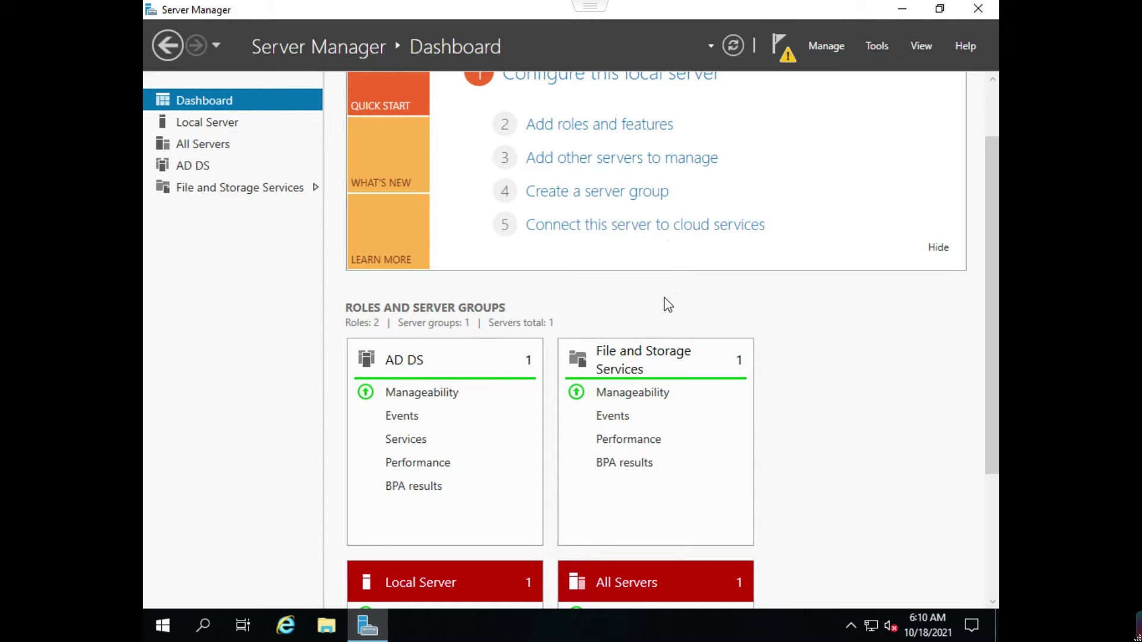
pyautogui.scroll(-2, 663, 297)
pyautogui.scroll(-3, 659, 285)
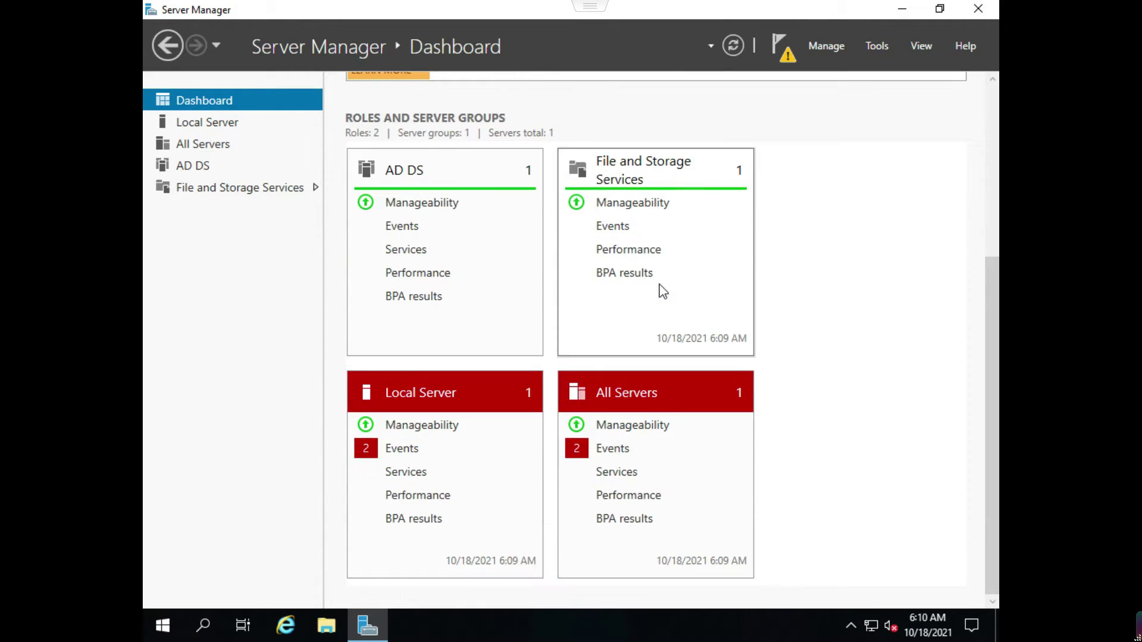
pyautogui.scroll(5, 659, 286)
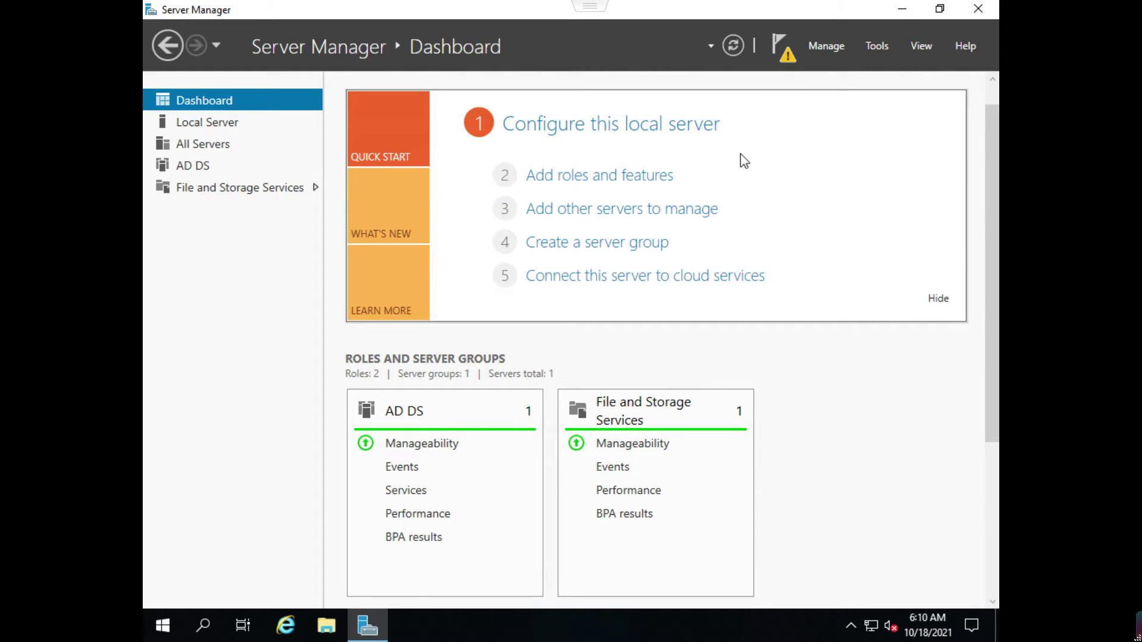
pyautogui.click(826, 45)
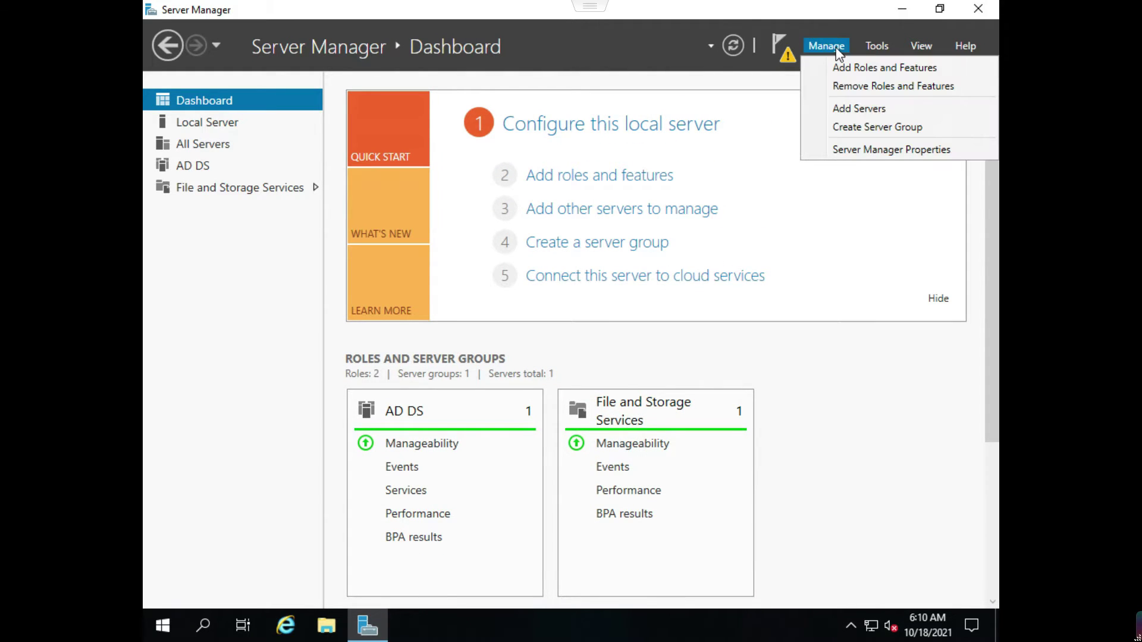
pyautogui.click(875, 44)
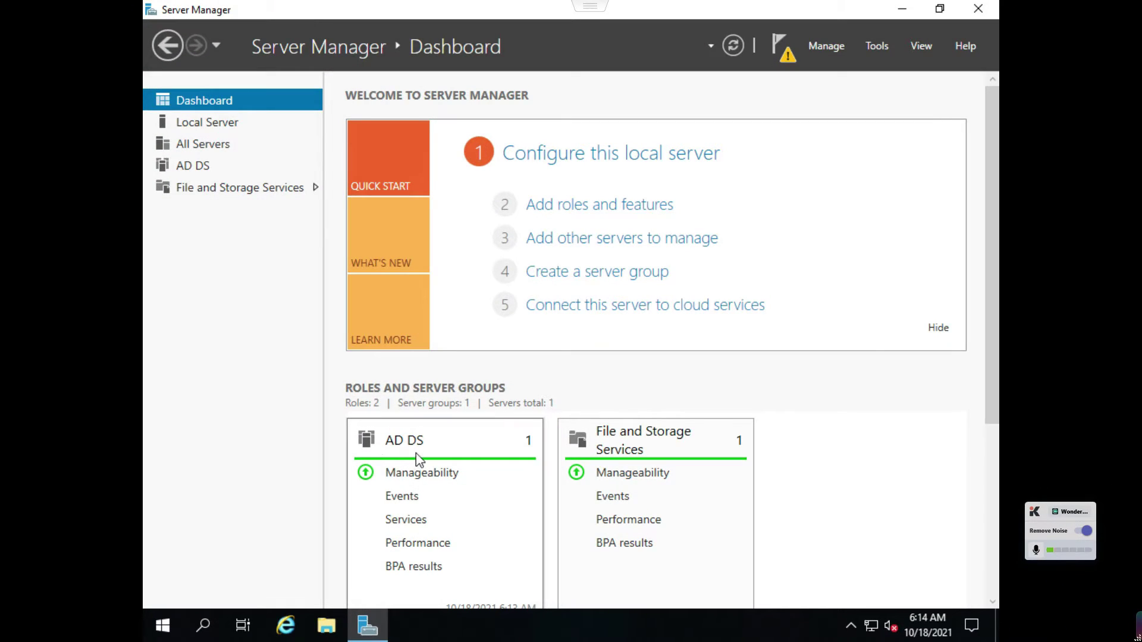
# - Open the local server's computer name settings and rename the computer to sys-01, keeping it in its workgroup
pyautogui.click(205, 124)
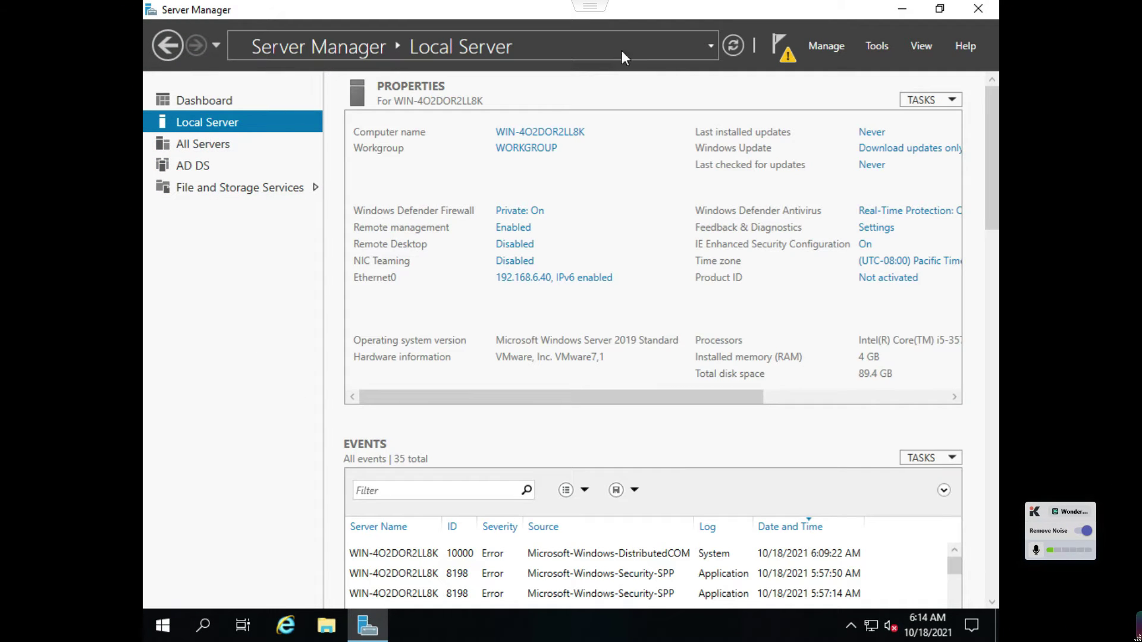
pyautogui.click(563, 138)
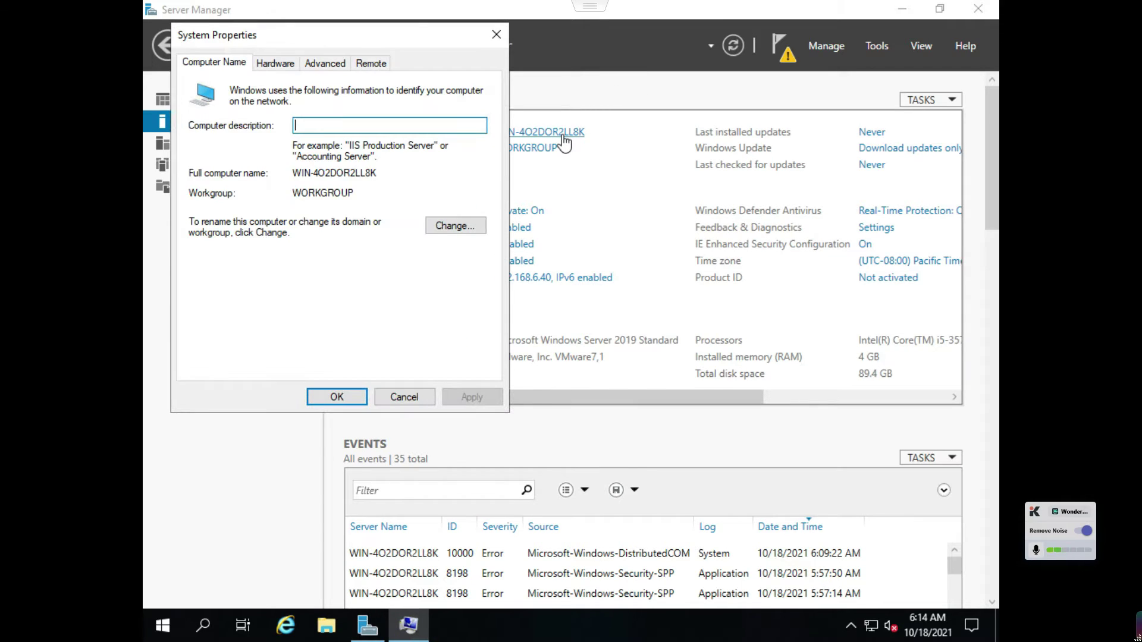
pyautogui.click(456, 229)
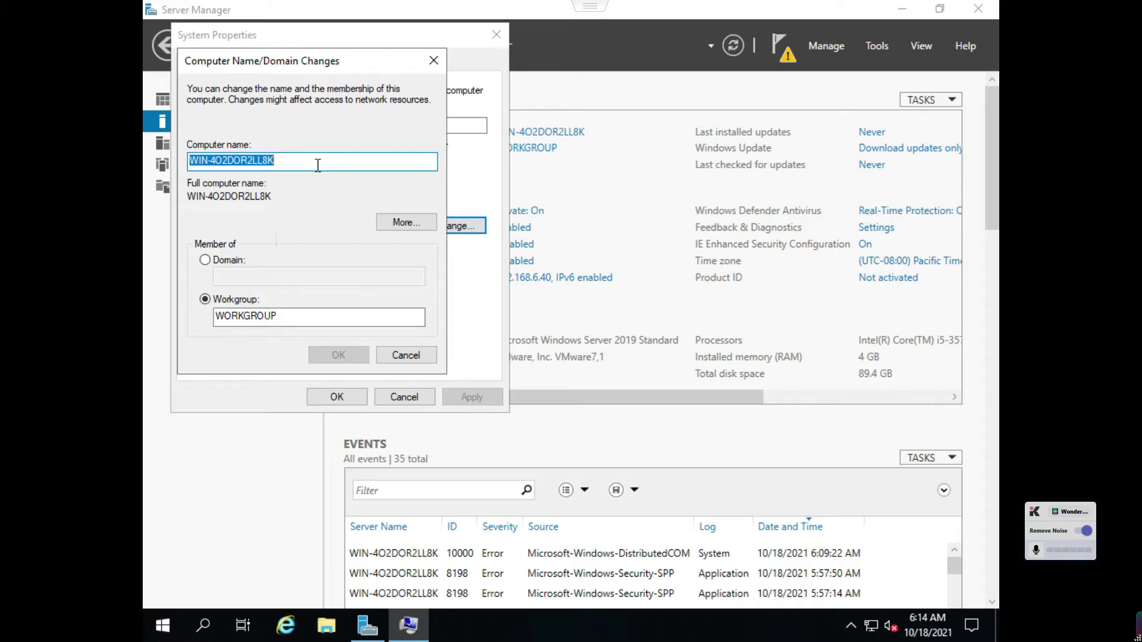
pyautogui.press('BackSpace')
pyautogui.write('sys')
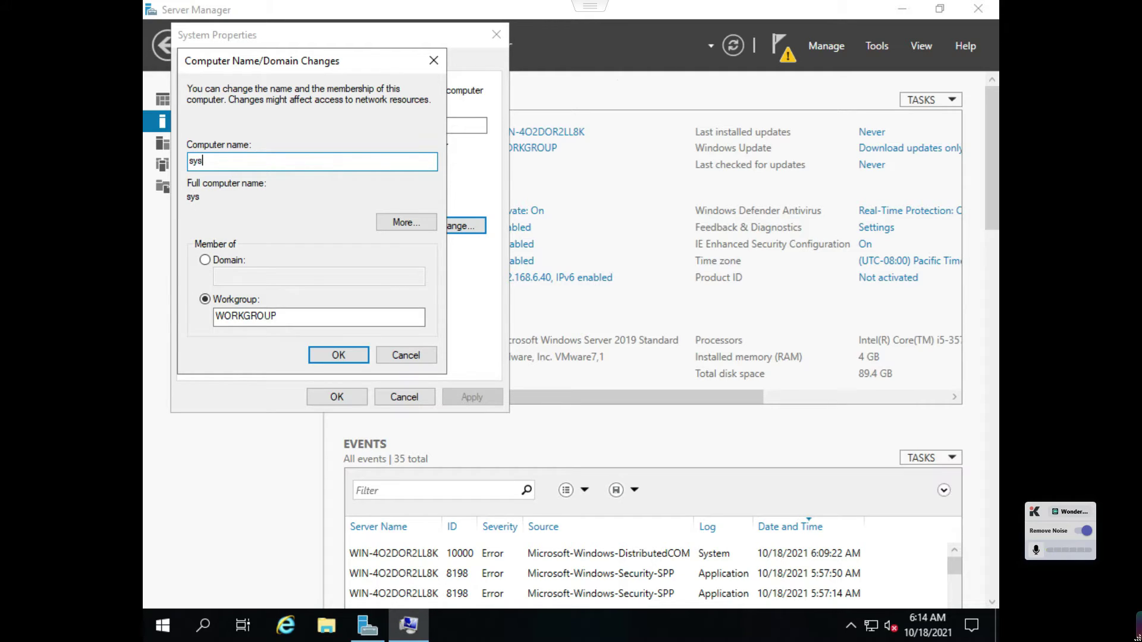
pyautogui.write('-01')
pyautogui.click(350, 355)
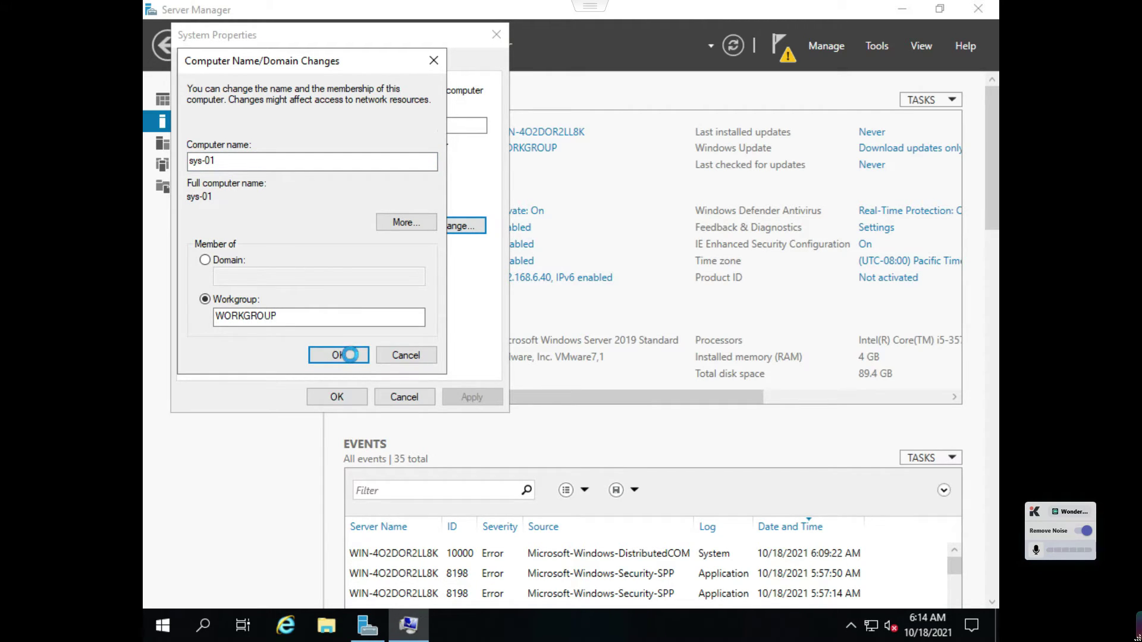
pyautogui.click(674, 335)
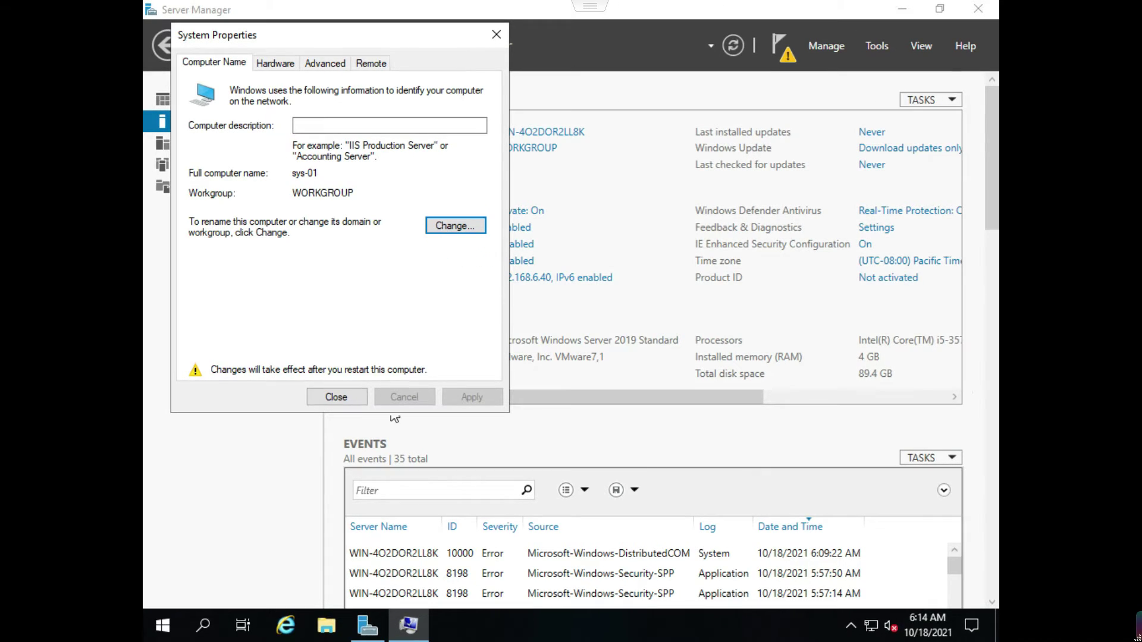
# - Close System Properties, restart the server immediately to apply the new computer name, and exit the virtual machine's full-screen console
pyautogui.click(356, 396)
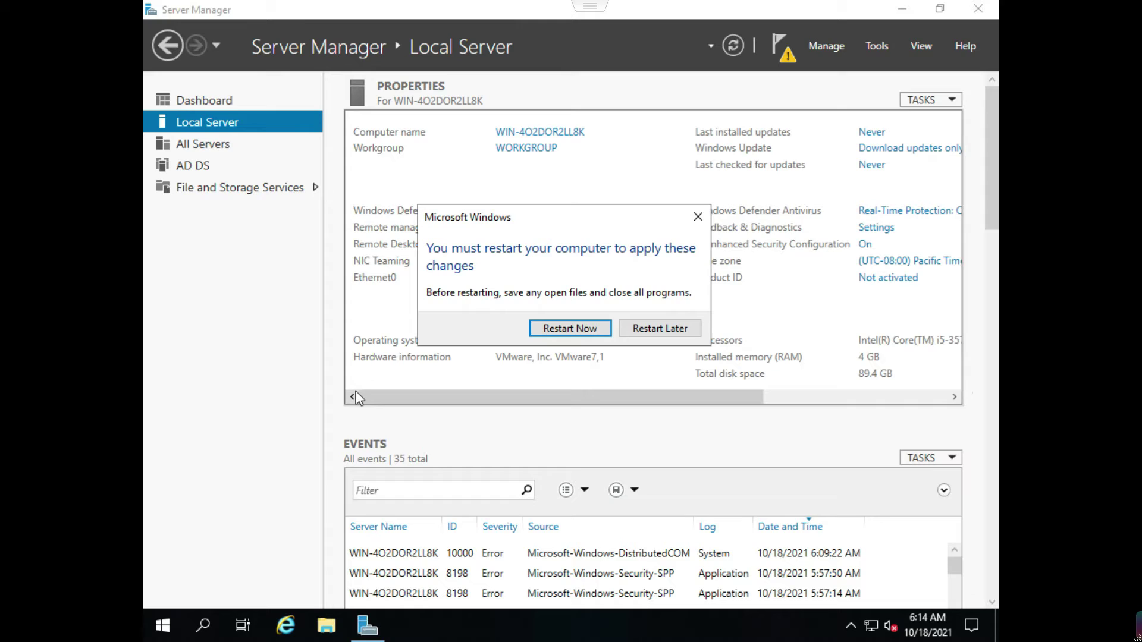
pyautogui.click(569, 329)
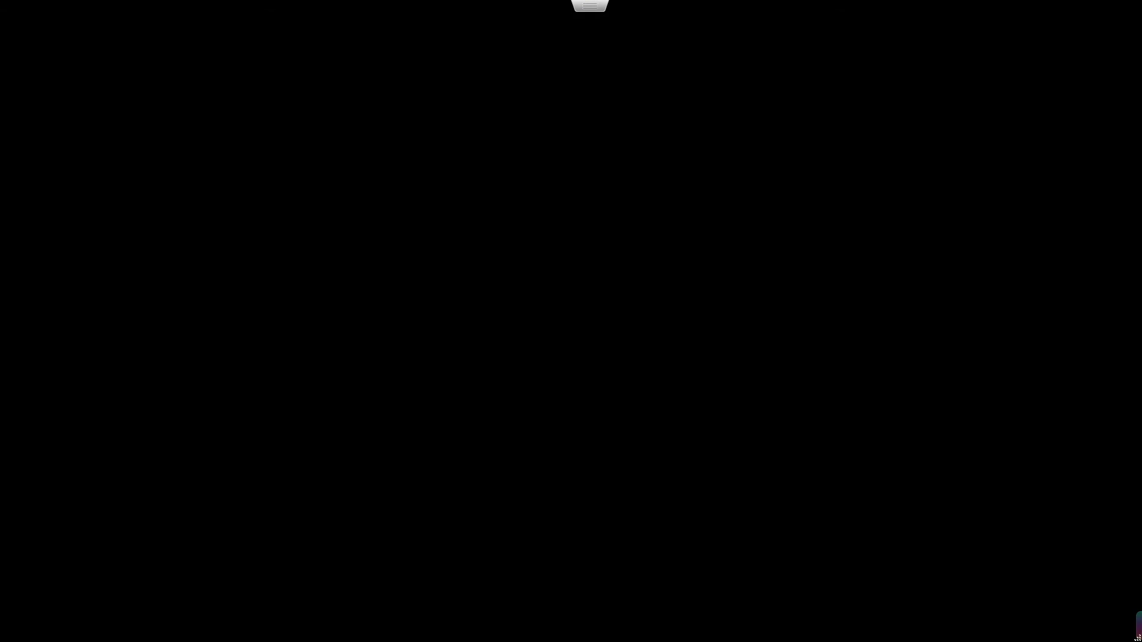
pyautogui.press('Escape')
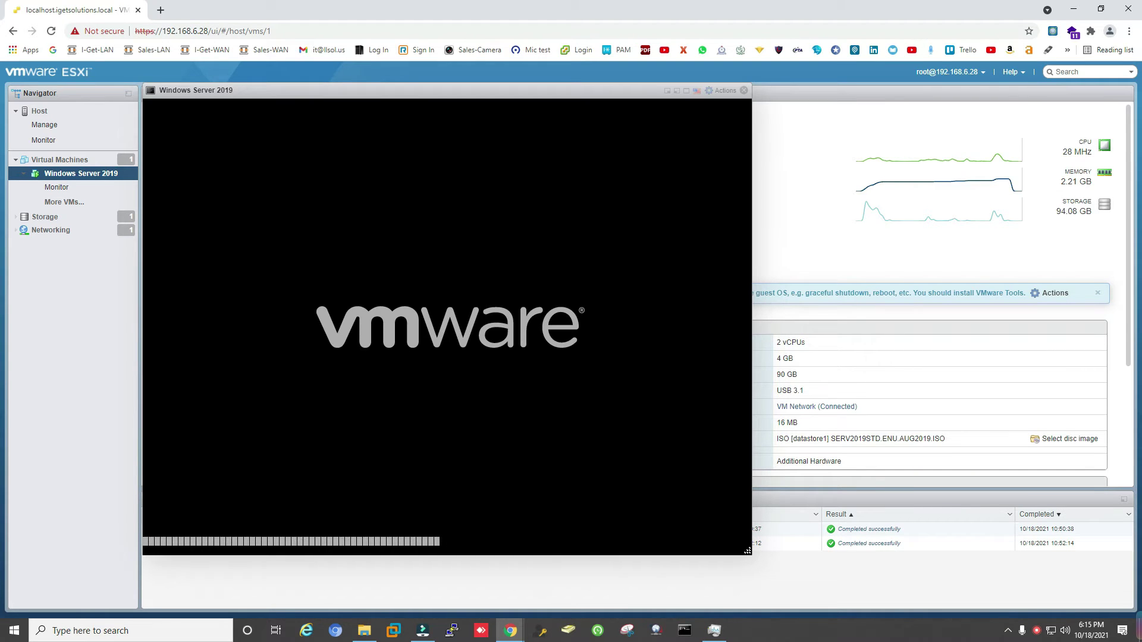